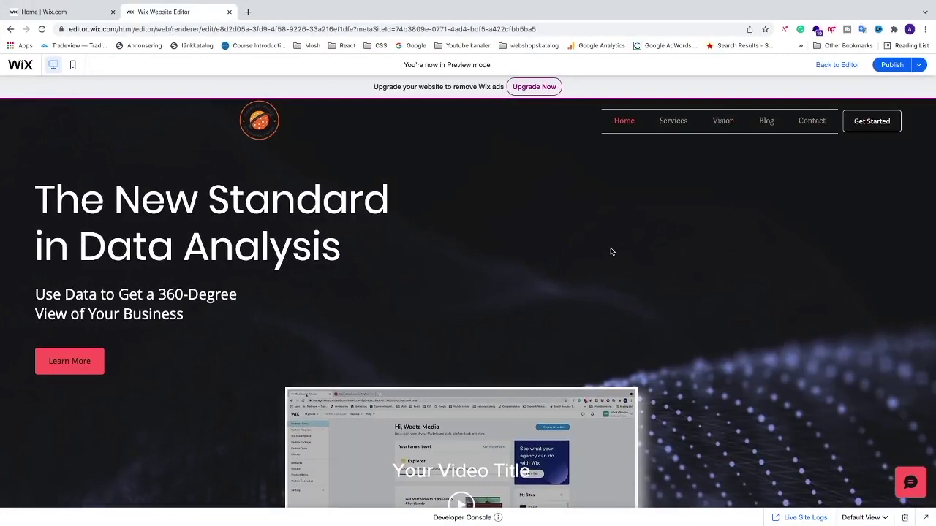
# Close the Website Editor preview tab to return to the Wix Partner Home dashboard.
pyautogui.moveTo(672, 121)
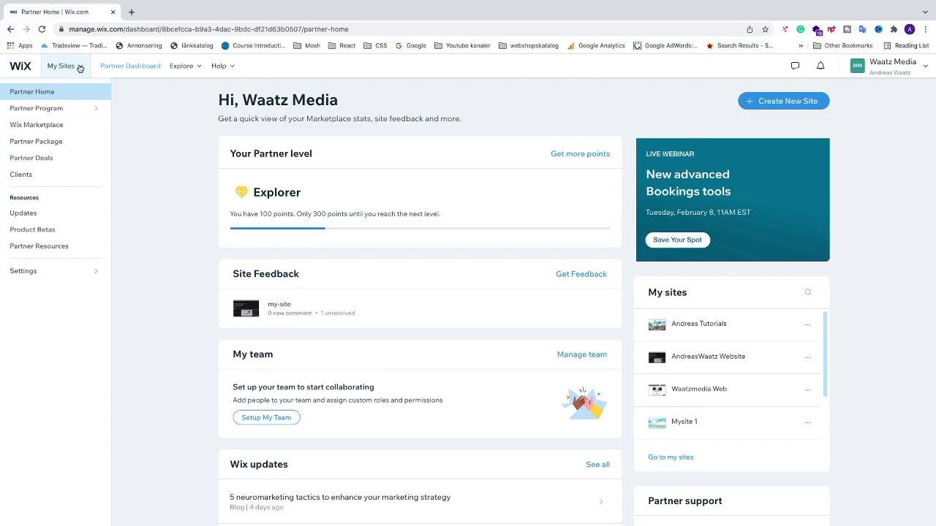
# Pick AndreasWaatz Website from My Sites and launch it in the Wix Editor with Edit Site.
pyautogui.hotkey('ctrl', '+')
pyautogui.hotkey('ctrl', '+')
pyautogui.hotkey('ctrl', '+')
pyautogui.hotkey('ctrl', '+')
pyautogui.hotkey('ctrl', '+')
pyautogui.hotkey('ctrl', '+')
pyautogui.hotkey('ctrl', '+')
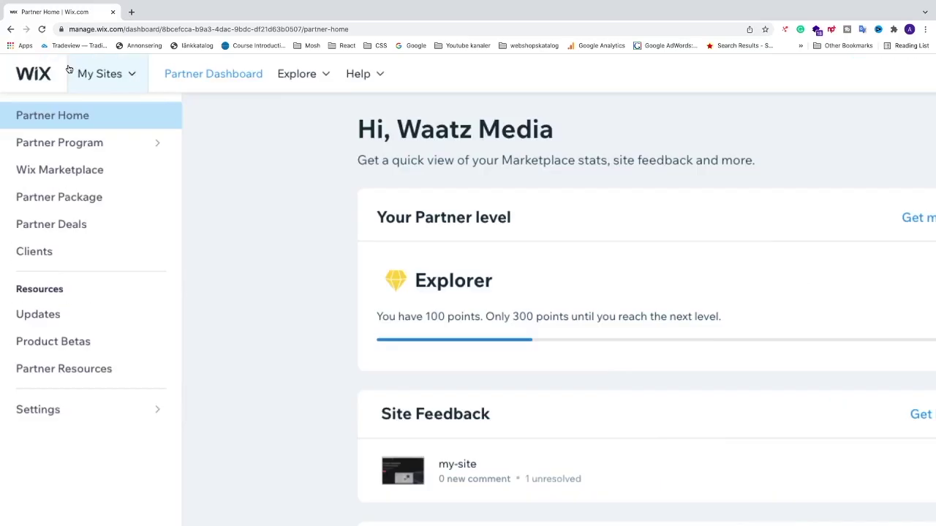
pyautogui.click(202, 89)
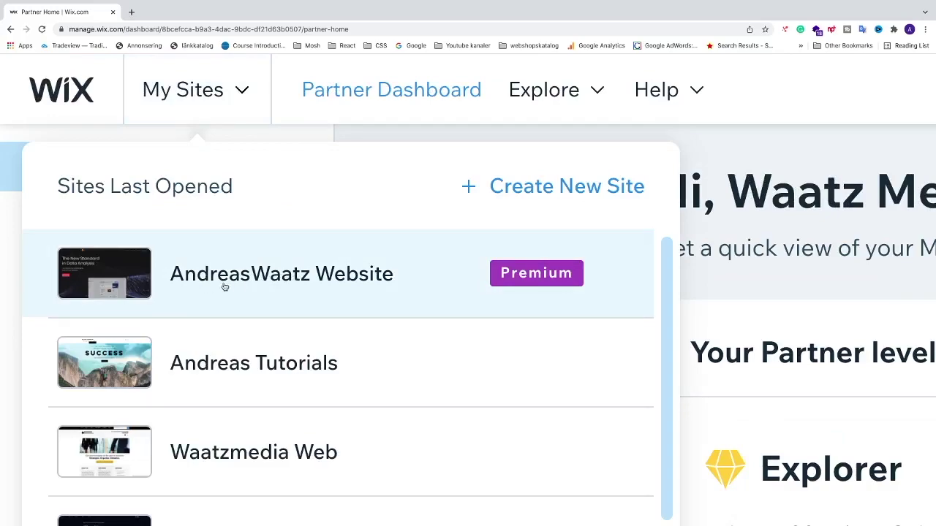
pyautogui.click(288, 283)
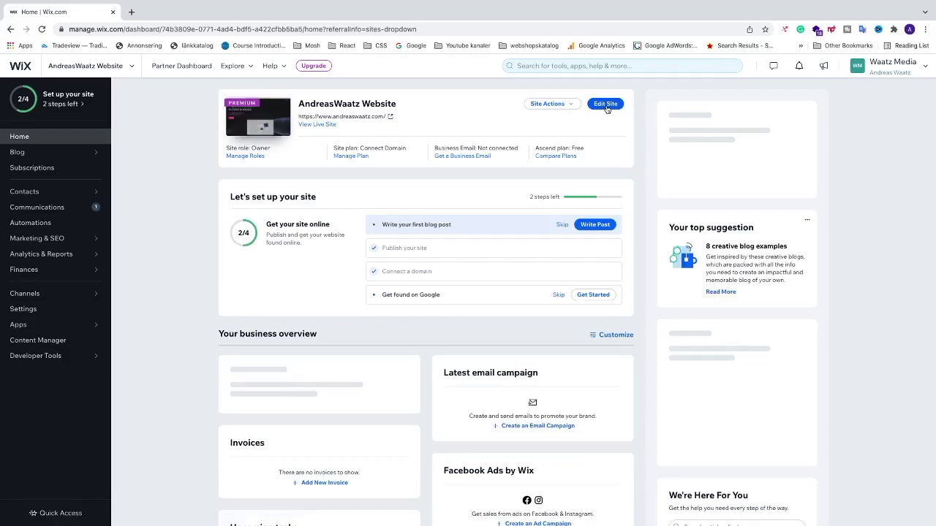
pyautogui.hotkey('ctrl', '+')
pyautogui.hotkey('ctrl', '+')
pyautogui.hotkey('ctrl', '+')
pyautogui.hotkey('ctrl', '+')
pyautogui.hotkey('ctrl', '+')
pyautogui.hotkey('ctrl', '+')
pyautogui.hotkey('ctrl', '+')
pyautogui.hscroll(15, 454, 211)
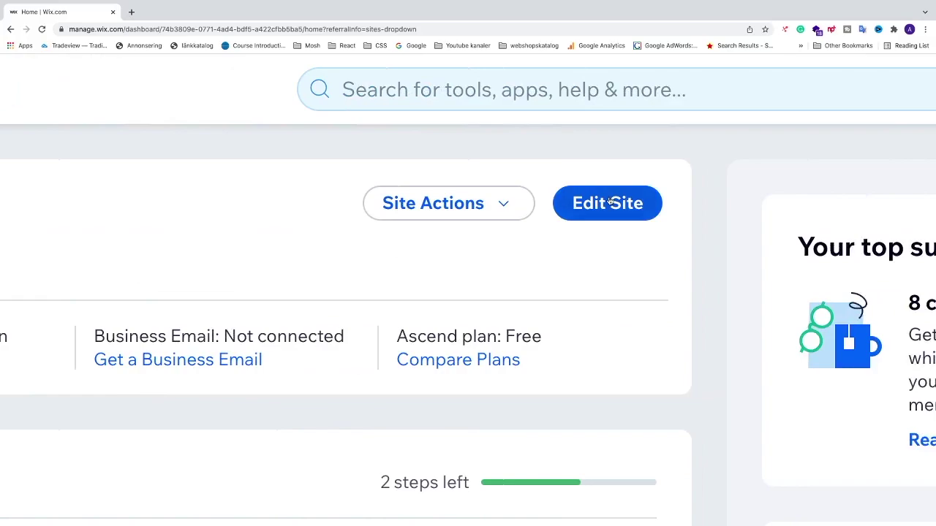
pyautogui.click(610, 203)
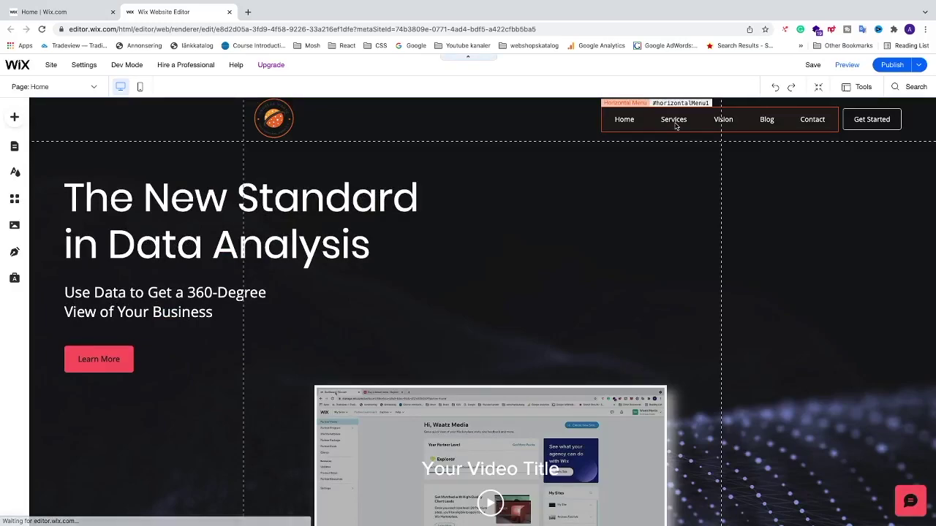
pyautogui.scroll(5, 676, 126)
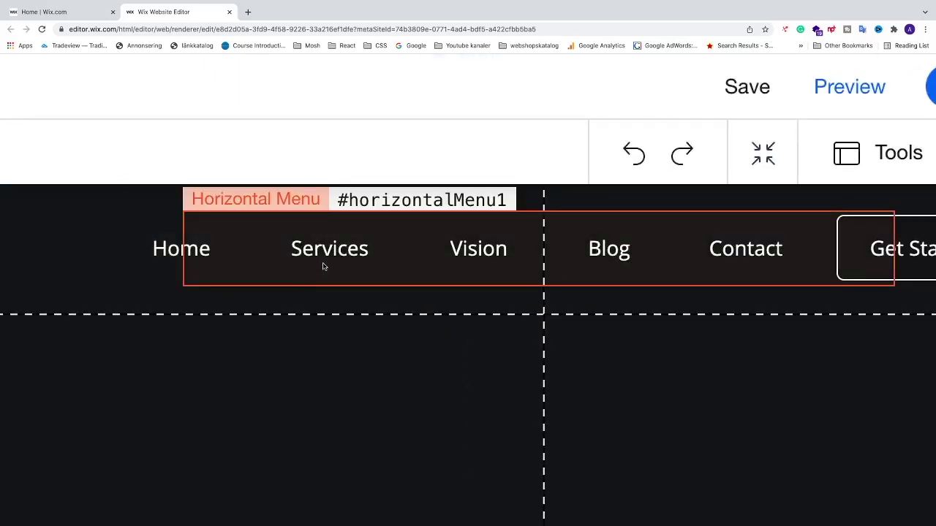
pyautogui.scroll(-5, 325, 265)
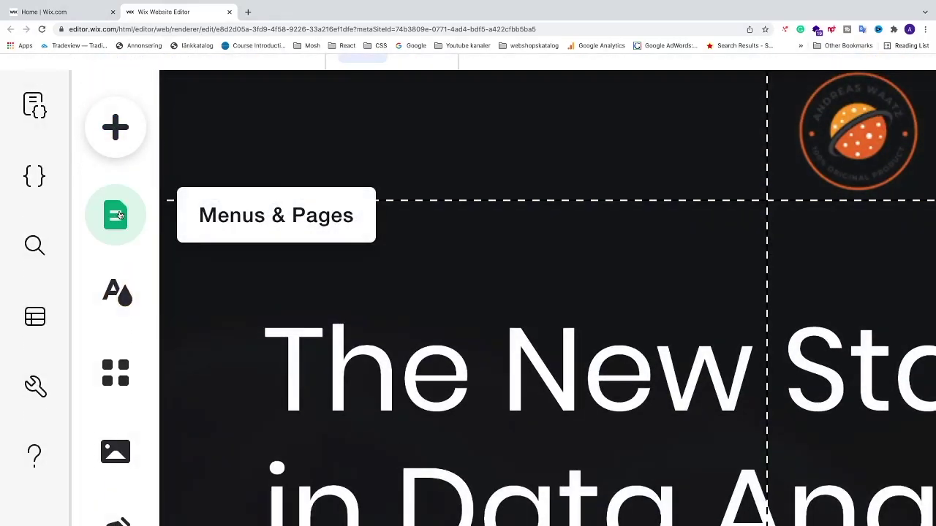
# In Menus & Pages, add a new page from the Basic Services template, to be named Services 1.
pyautogui.click(121, 221)
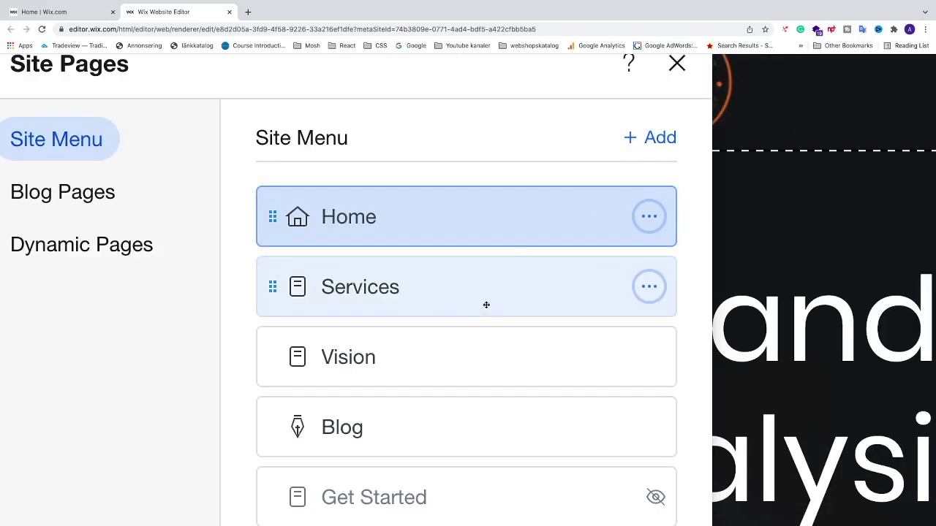
pyautogui.click(663, 139)
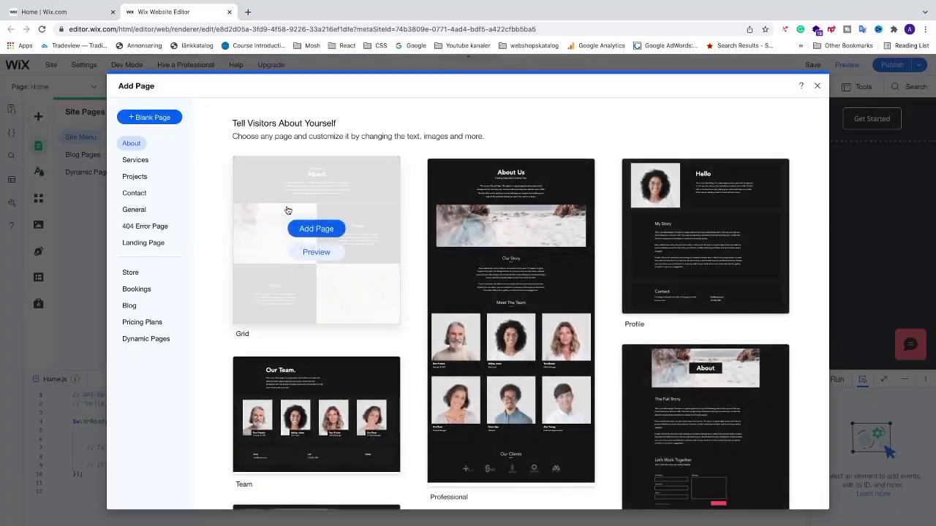
pyautogui.click(138, 162)
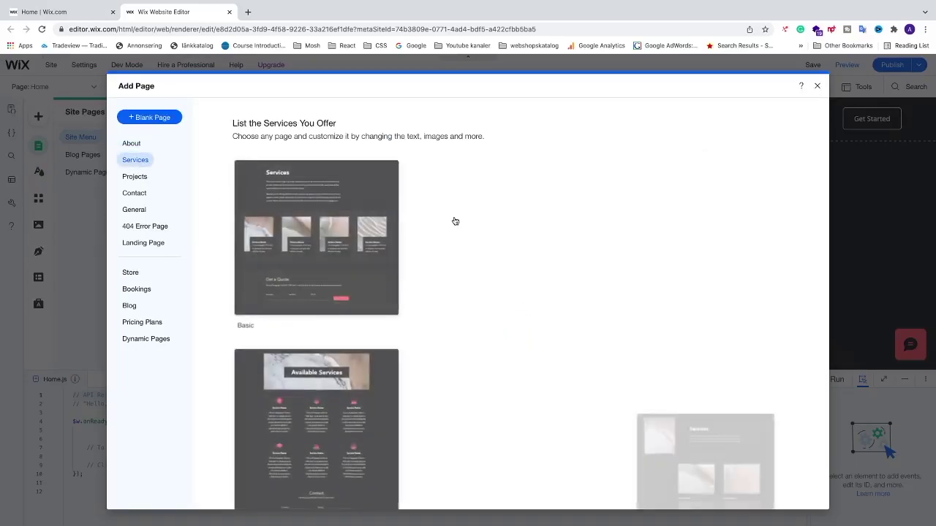
pyautogui.moveTo(318, 227)
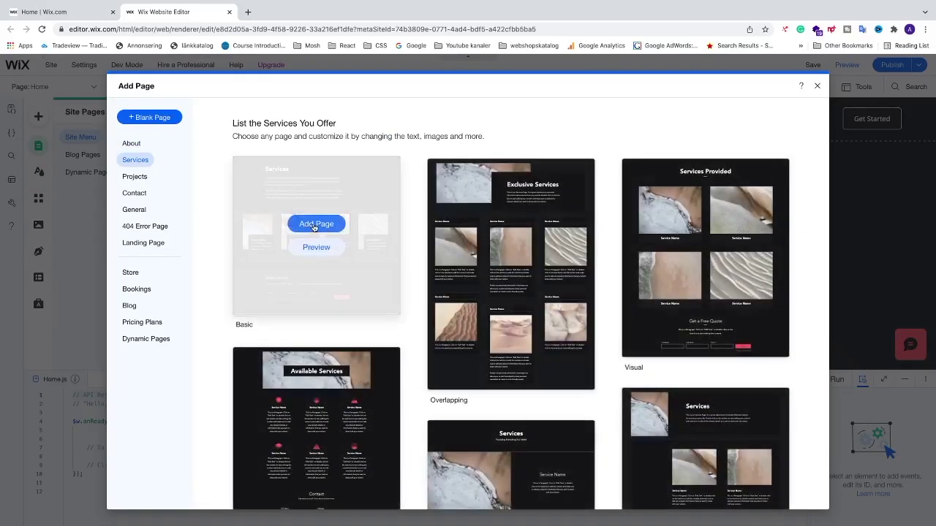
pyautogui.click(314, 226)
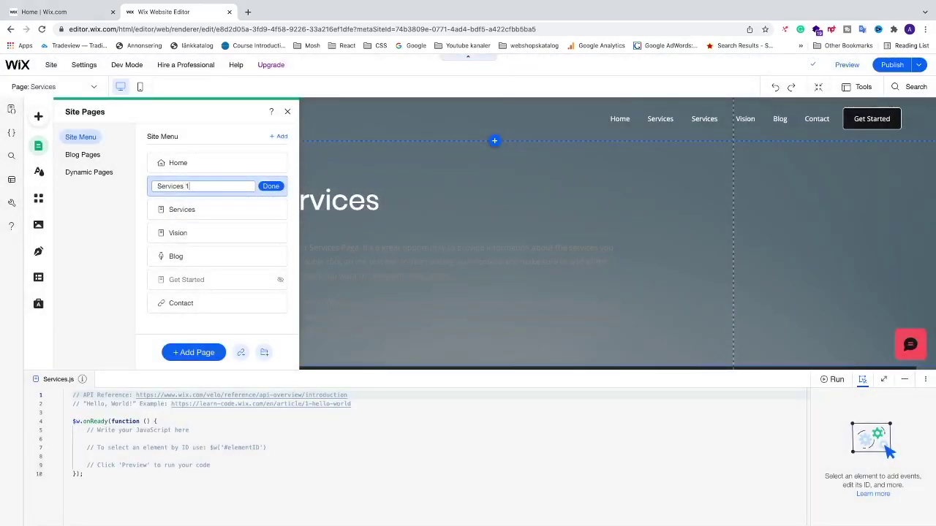
# Confirm Services 1, move it below Services, and add a Basic Services page named Services 2.
pyautogui.click(270, 186)
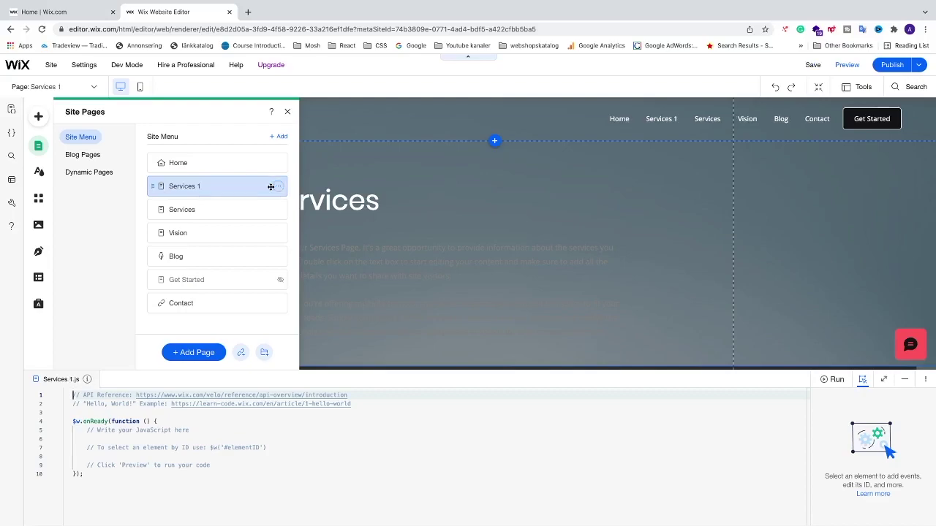
pyautogui.moveTo(152, 186); pyautogui.dragTo(149, 202)
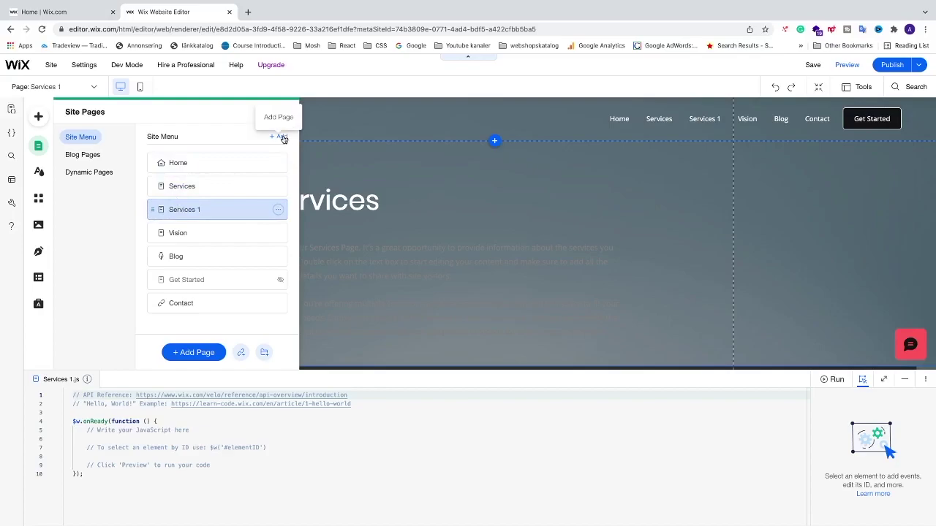
pyautogui.click(282, 138)
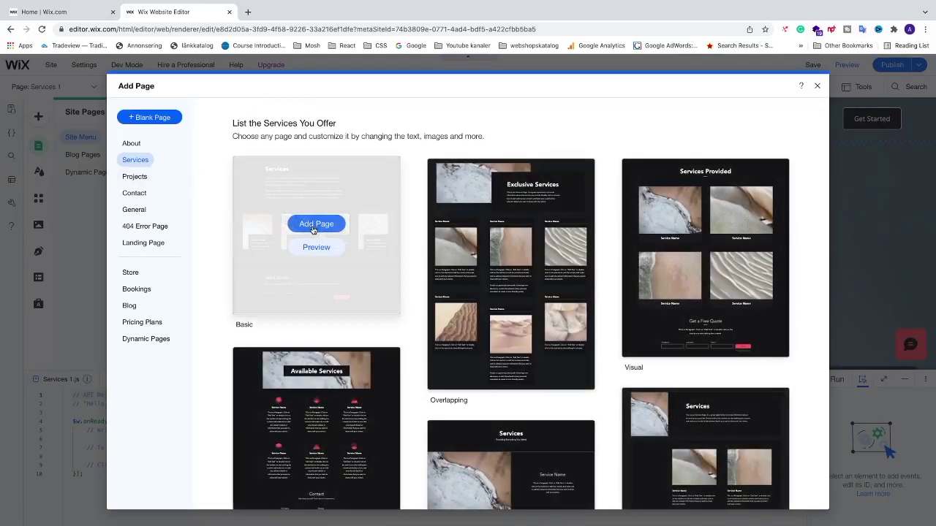
pyautogui.click(316, 224)
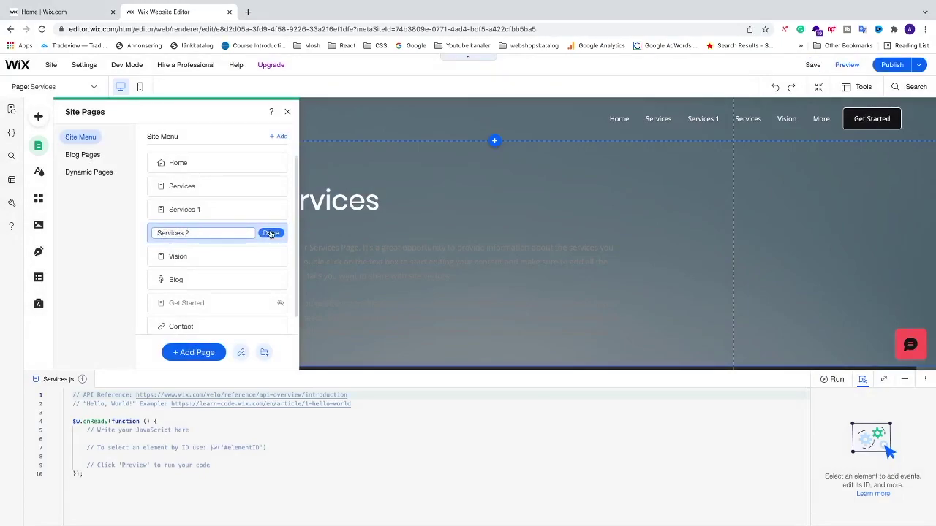
pyautogui.click(262, 233)
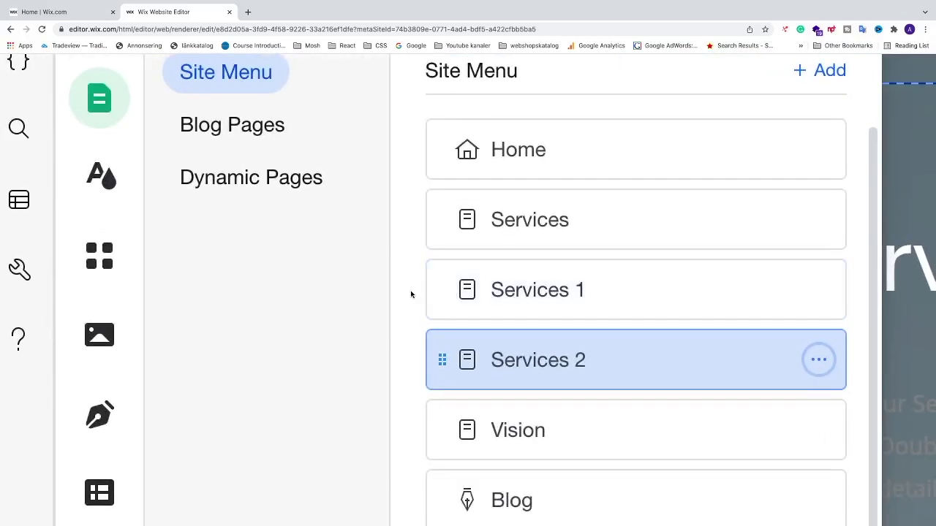
# Make Services 1 and Services 2 subpages of Services, forming a Services dropdown.
pyautogui.moveTo(441, 291); pyautogui.dragTo(500, 266)
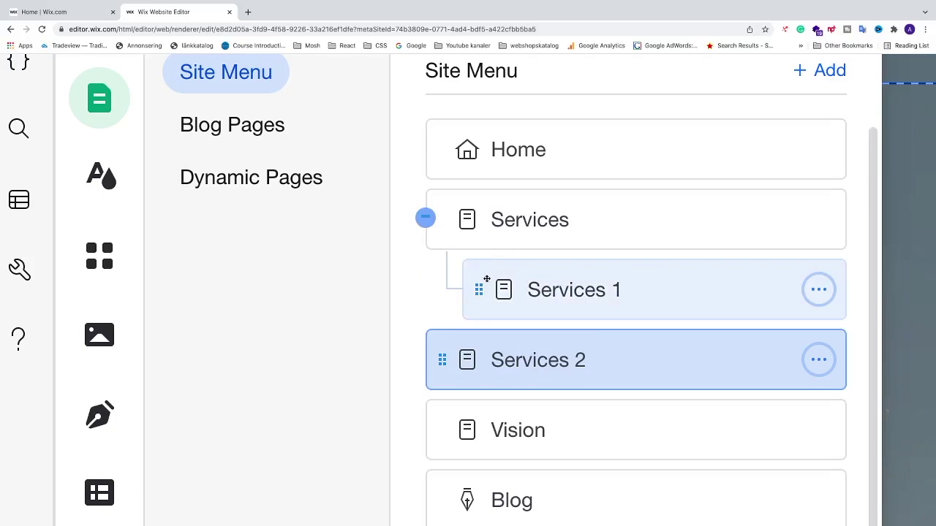
pyautogui.click(484, 276)
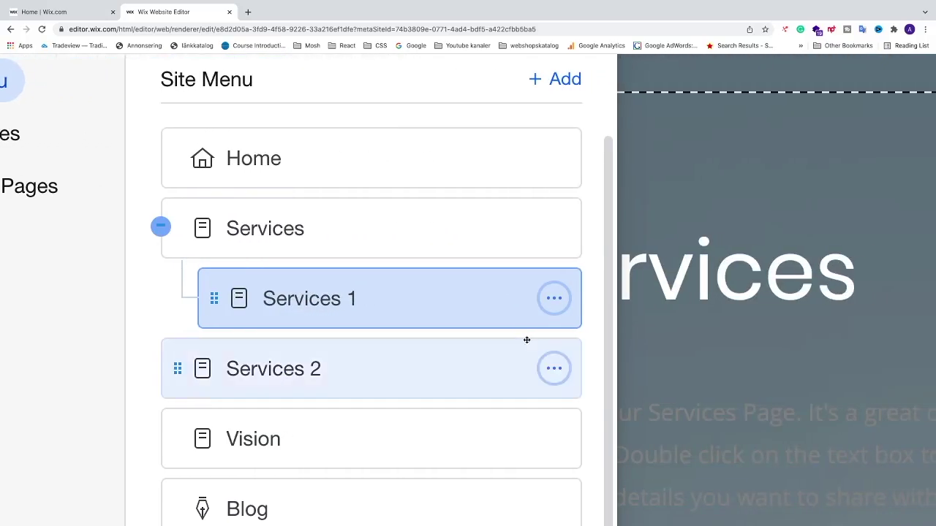
pyautogui.click(553, 370)
pyautogui.scroll(-5, 656, 375)
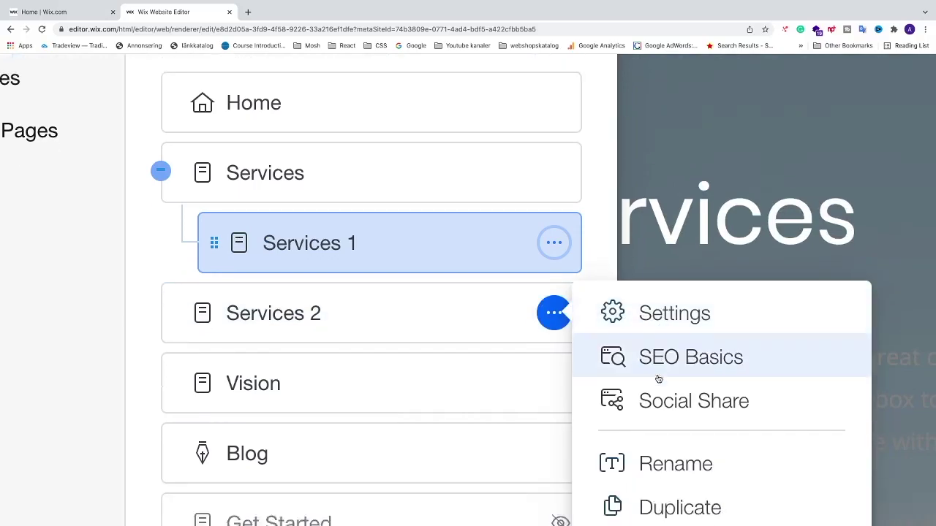
pyautogui.scroll(-1, 658, 377)
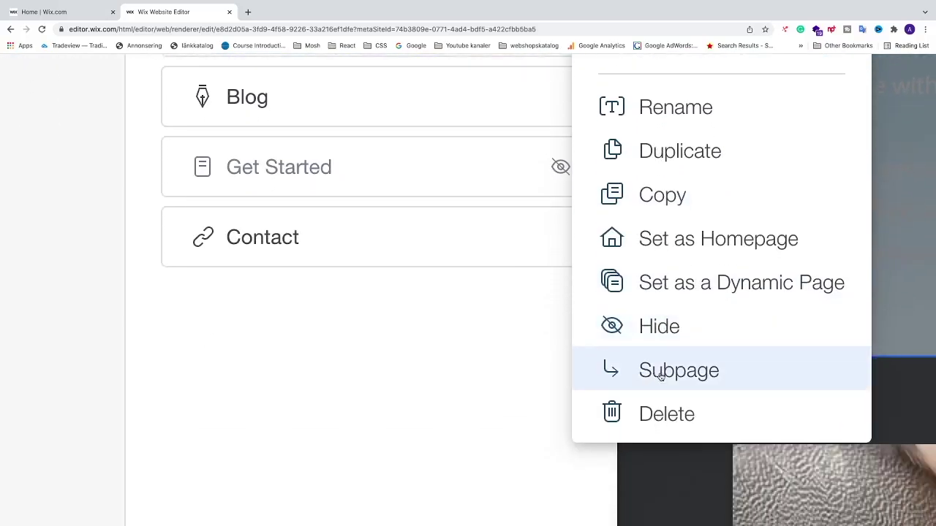
pyautogui.click(660, 374)
pyautogui.scroll(6, 392, 366)
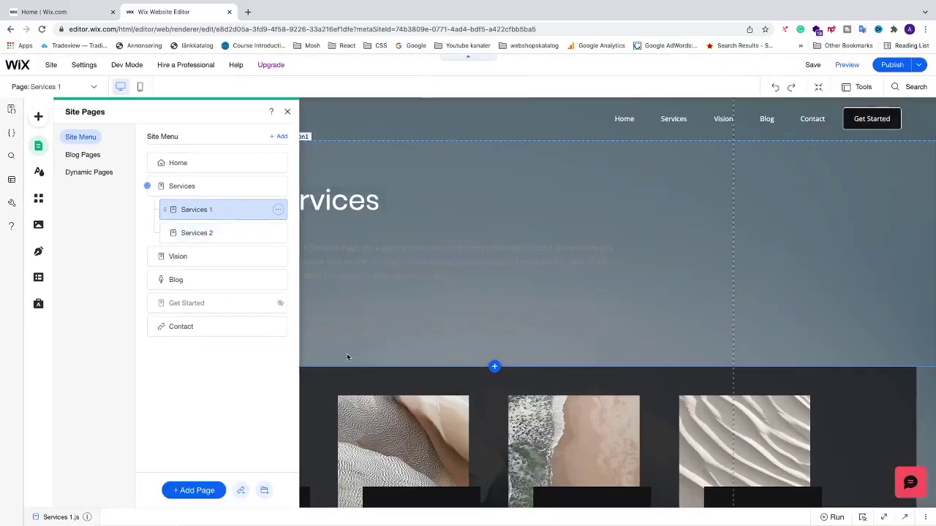
pyautogui.click(287, 112)
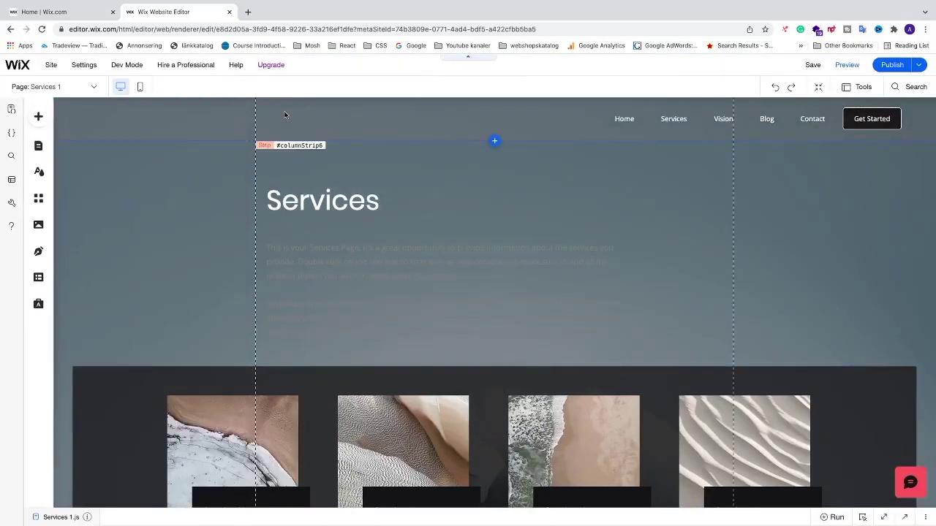
pyautogui.click(847, 64)
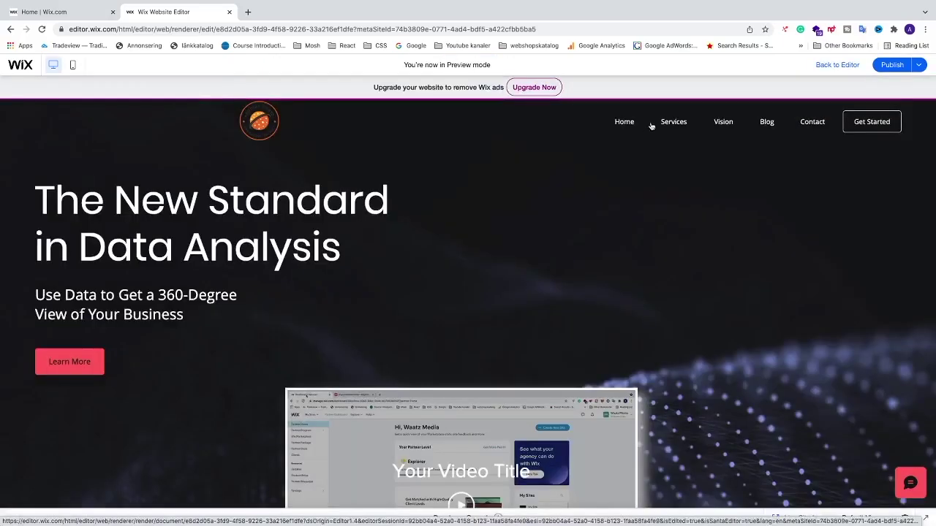
pyautogui.moveTo(672, 128)
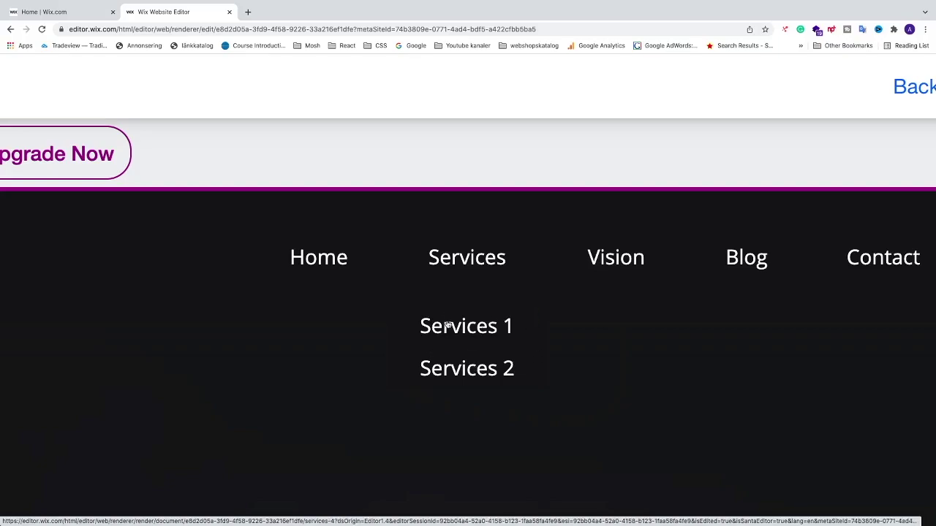
pyautogui.scroll(-5, 448, 325)
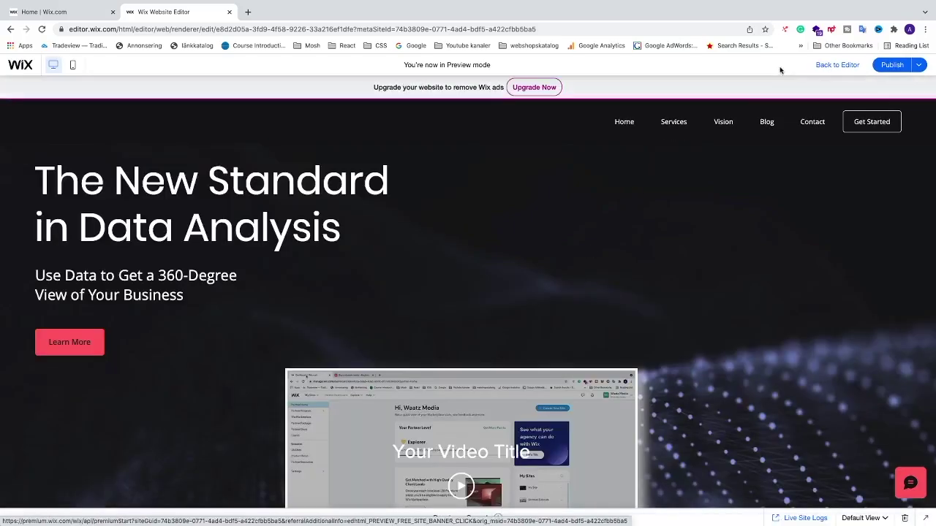
pyautogui.scroll(5, 833, 69)
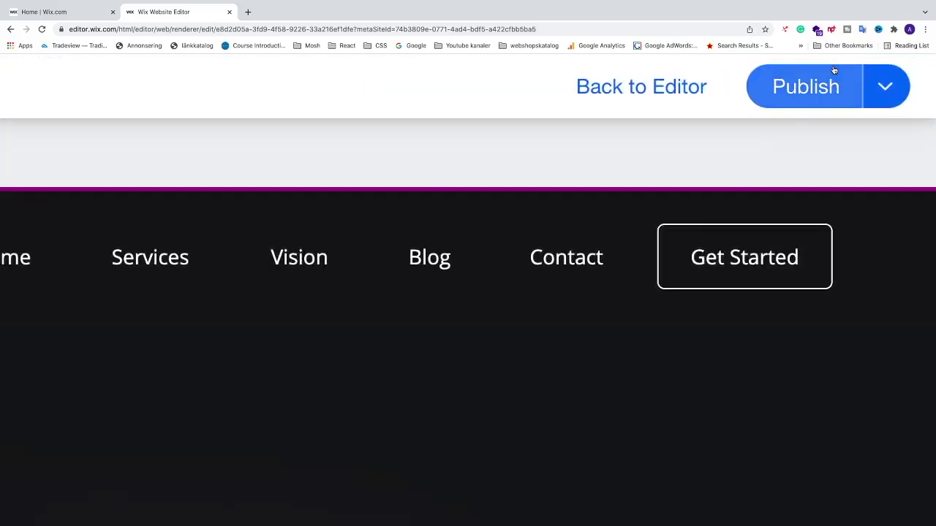
pyautogui.click(645, 85)
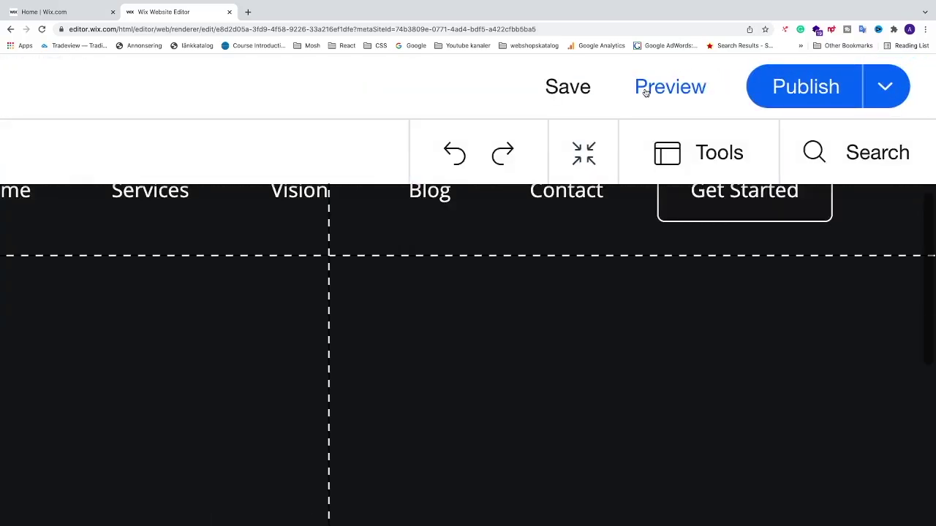
pyautogui.scroll(-5, 646, 93)
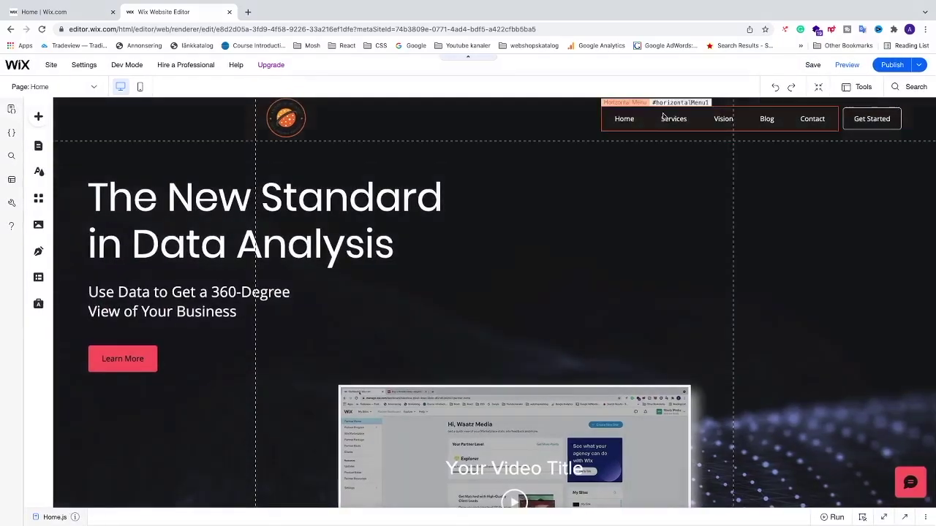
# Give the horizontal menu the serif Menu Design with thin lines above and below.
pyautogui.scroll(5, 675, 122)
pyautogui.click(340, 256)
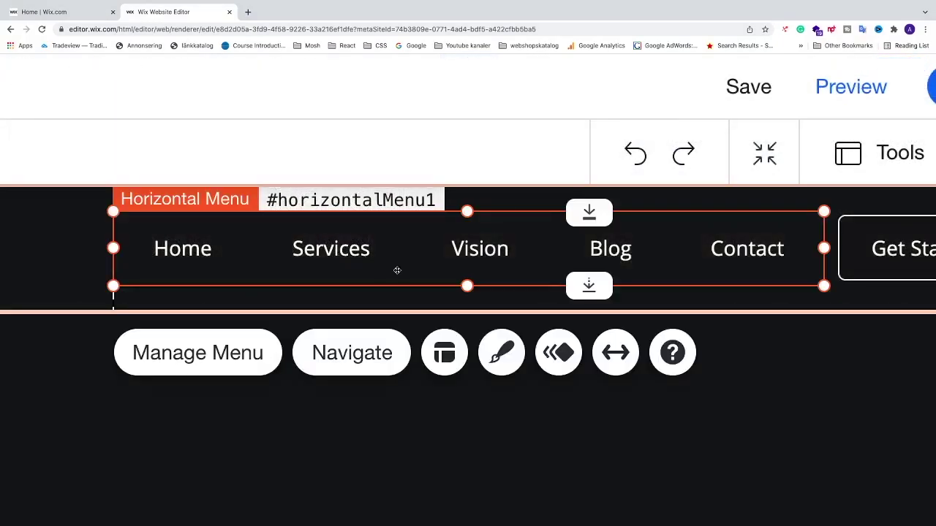
pyautogui.click(502, 353)
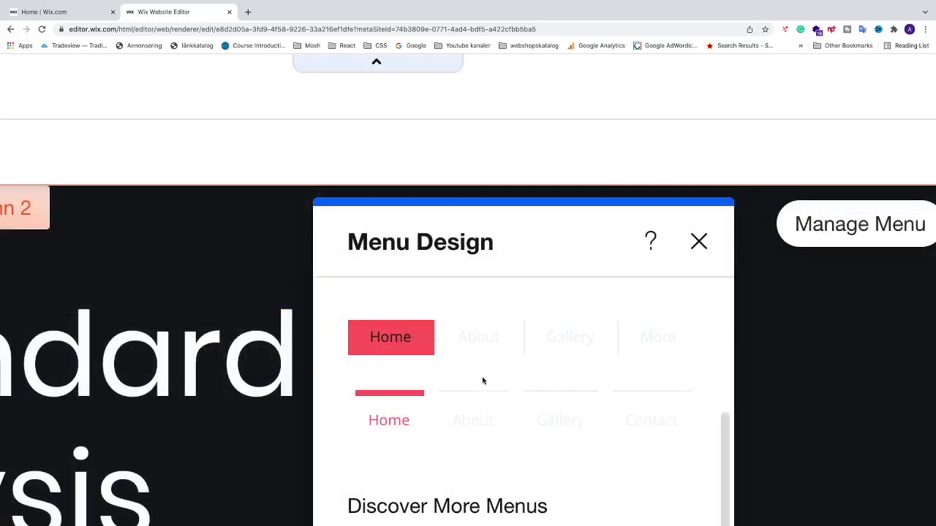
pyautogui.scroll(-2, 483, 383)
pyautogui.scroll(2, 482, 382)
pyautogui.scroll(-2, 483, 381)
pyautogui.scroll(-6, 485, 383)
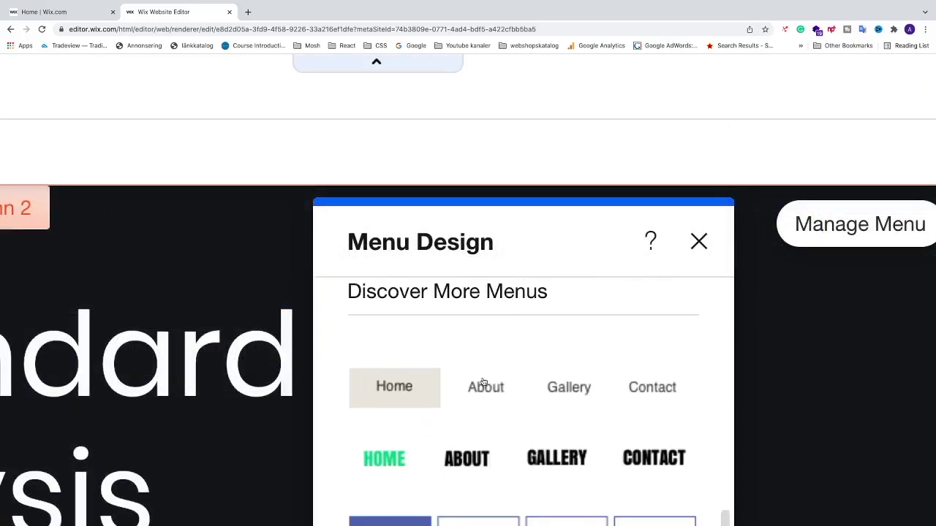
pyautogui.scroll(-5, 490, 386)
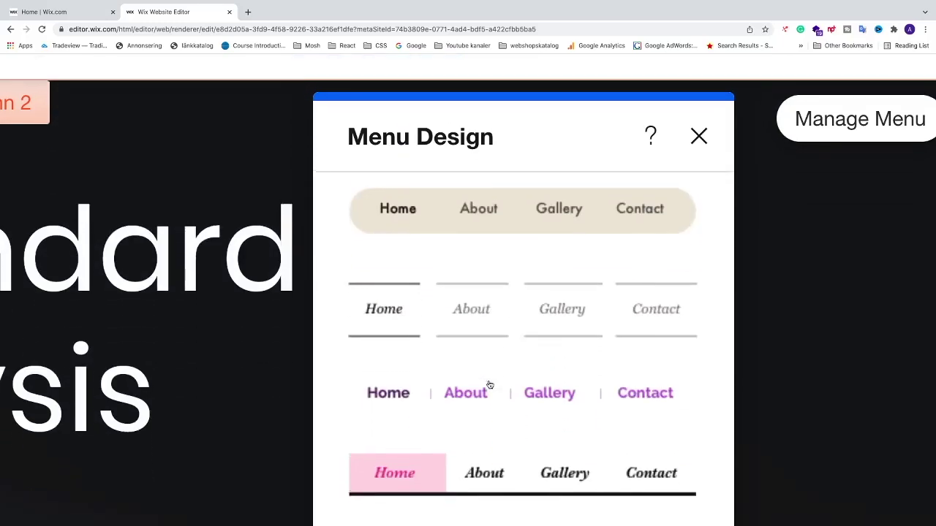
pyautogui.scroll(-3, 496, 385)
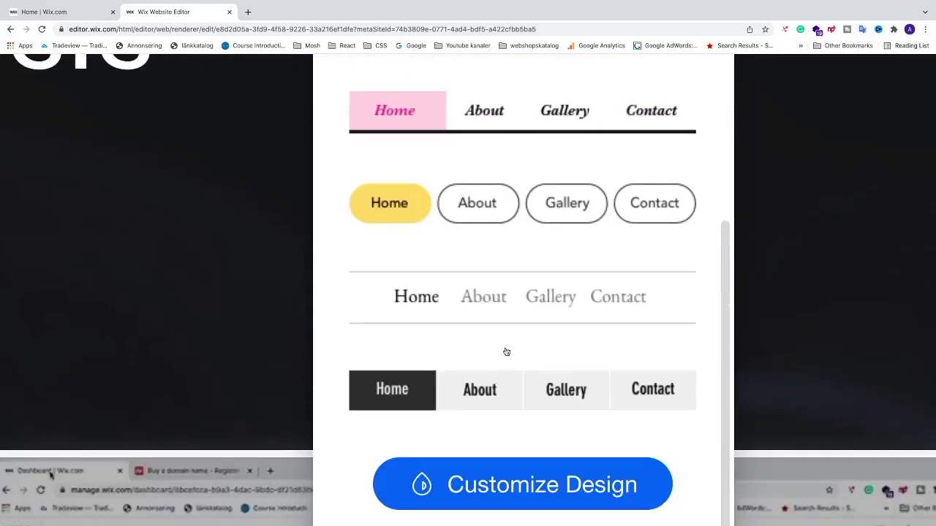
pyautogui.click(504, 297)
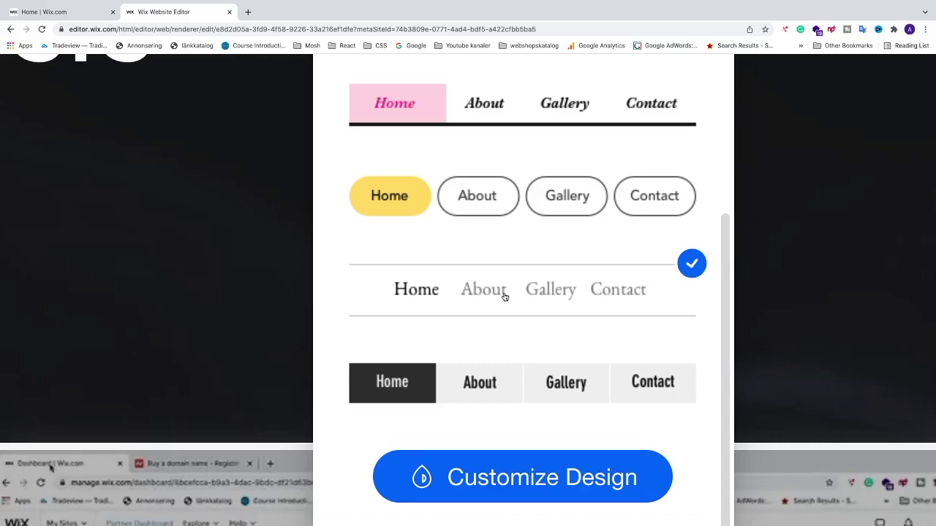
pyautogui.scroll(-1, 533, 326)
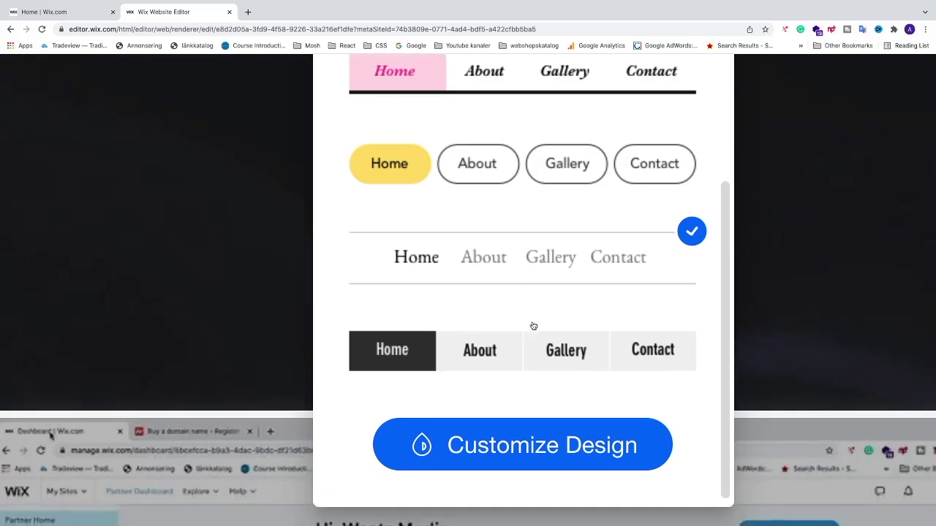
# Start customizing the chosen menu design and browse its style variations.
pyautogui.click(503, 446)
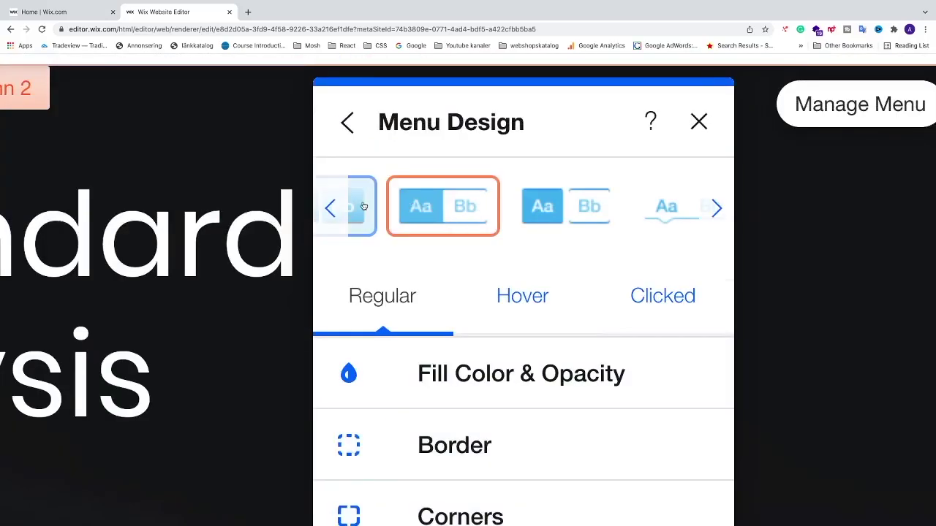
pyautogui.click(717, 208)
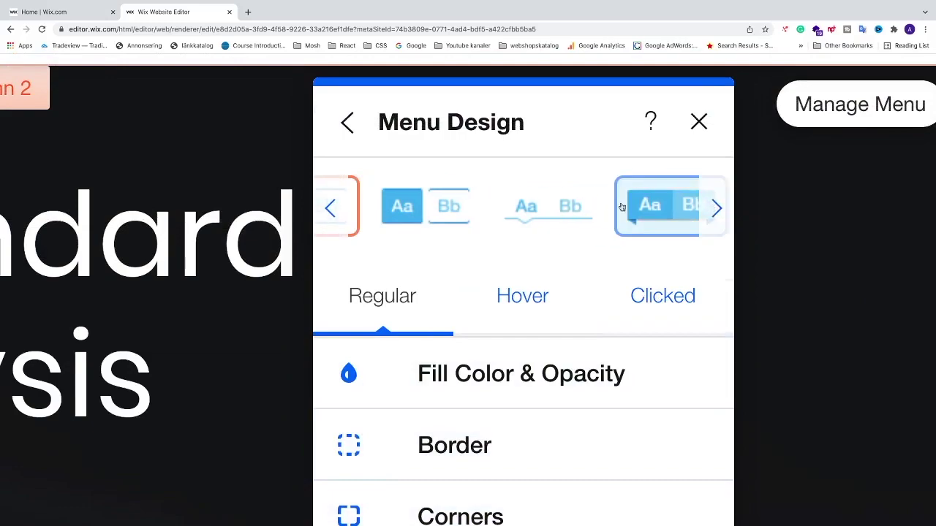
pyautogui.click(716, 209)
pyautogui.click(330, 209)
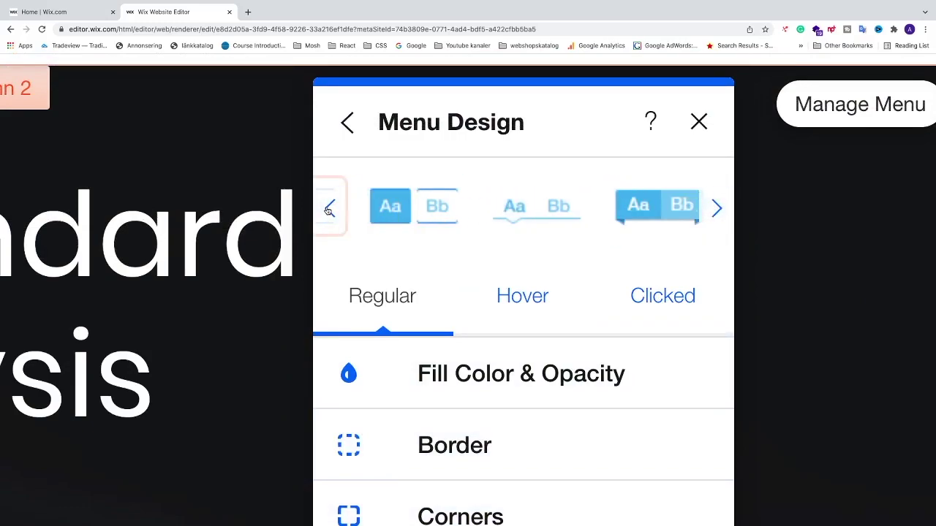
pyautogui.click(331, 210)
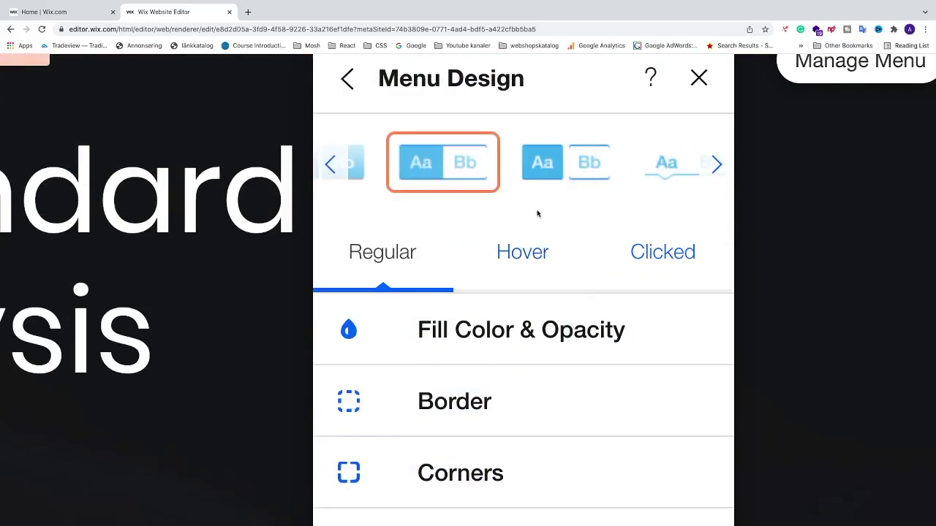
pyautogui.scroll(-1, 504, 298)
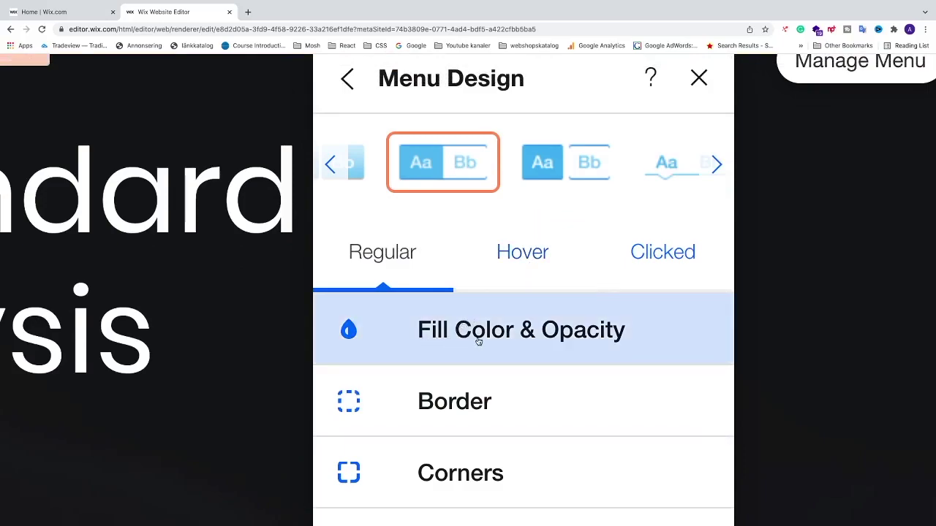
# Set the Submenu Background fill to white at 100% opacity.
pyautogui.click(464, 334)
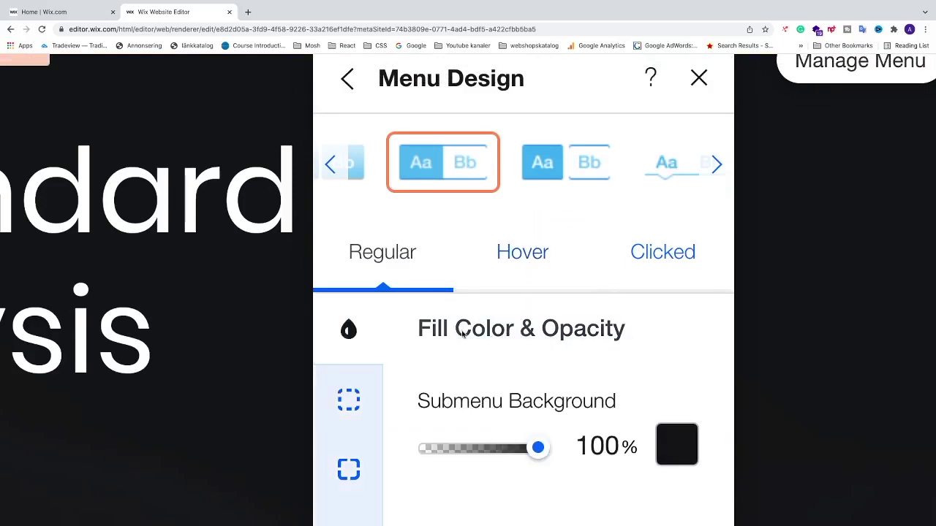
pyautogui.scroll(-1, 541, 375)
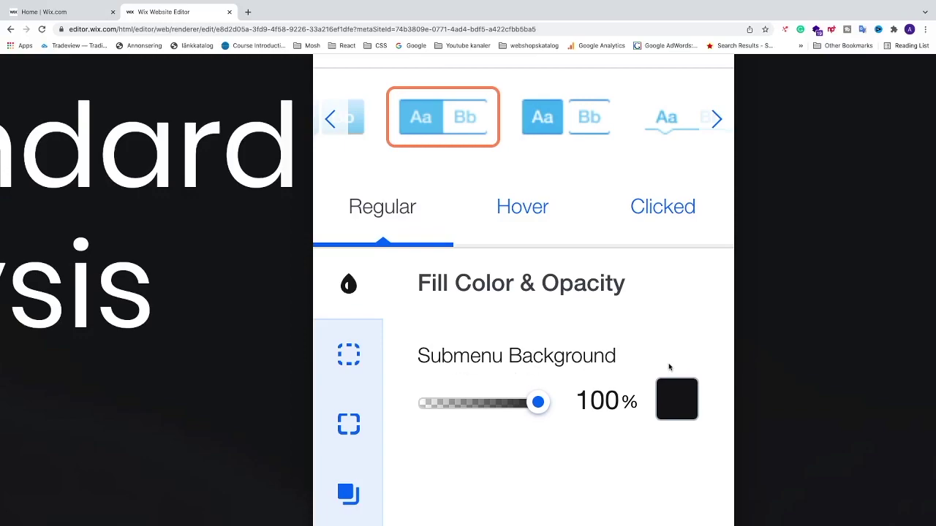
pyautogui.click(676, 391)
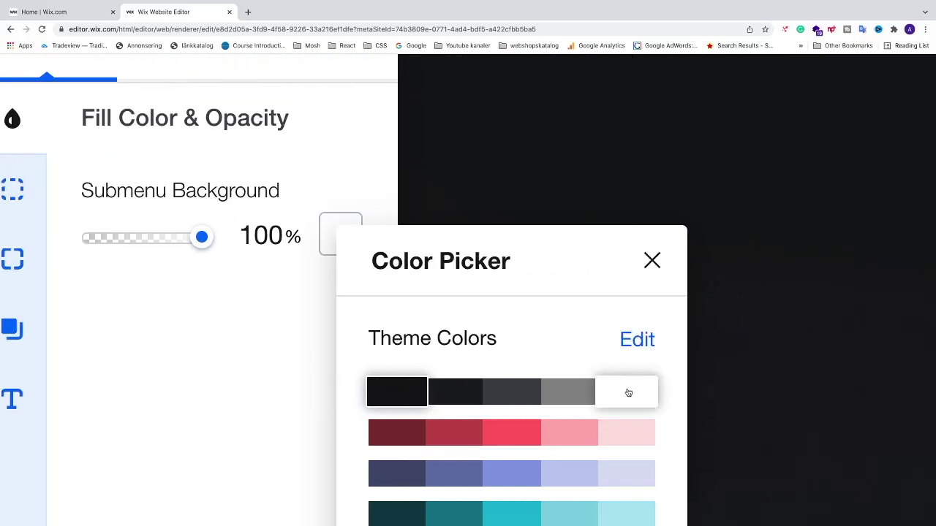
pyautogui.click(628, 393)
pyautogui.click(652, 261)
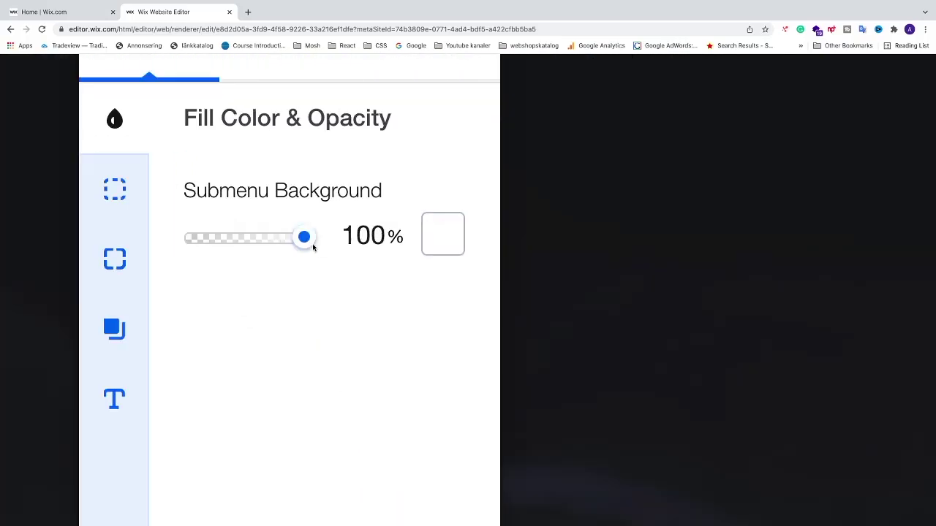
pyautogui.moveTo(313, 247)
pyautogui.mouseDown()
pyautogui.moveTo(268, 245)
pyautogui.moveTo(326, 244)
pyautogui.mouseUp()
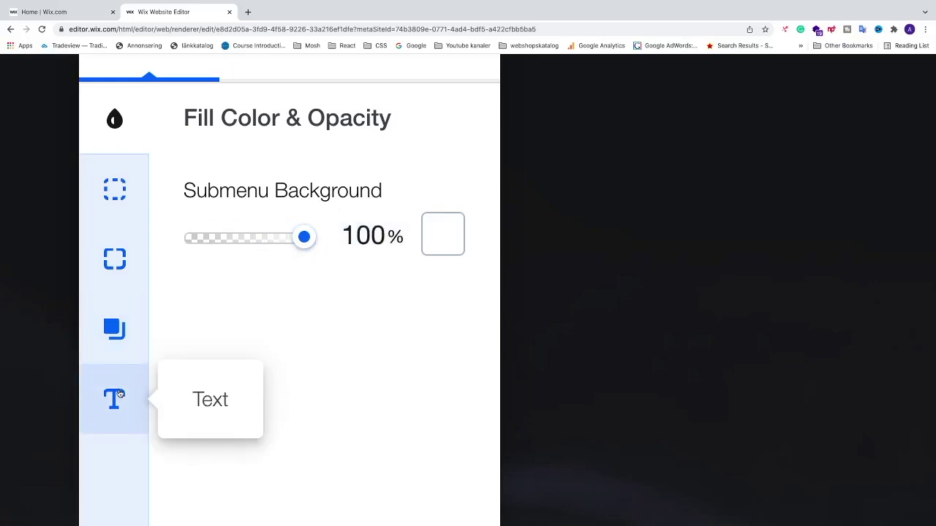
# Set the menu's Hover text colour to the red theme colour.
pyautogui.click(115, 399)
pyautogui.scroll(1, 249, 345)
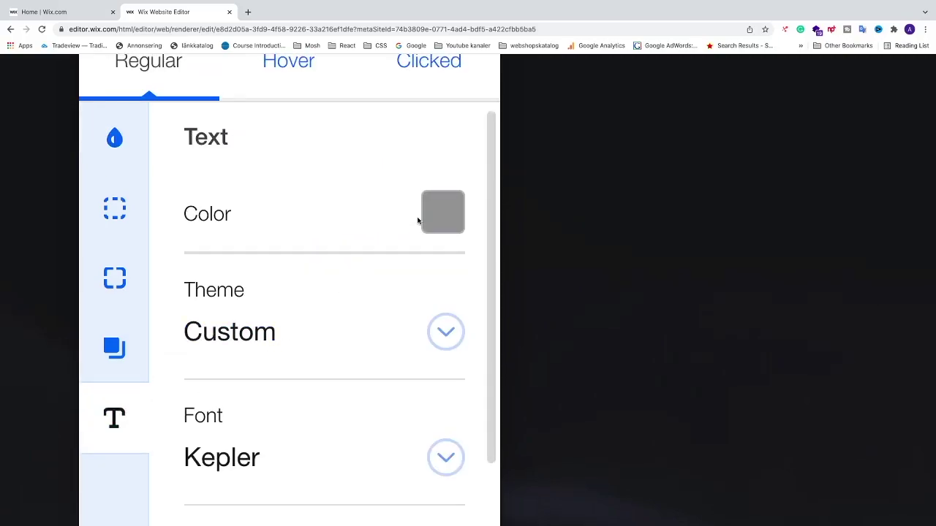
pyautogui.scroll(2, 437, 221)
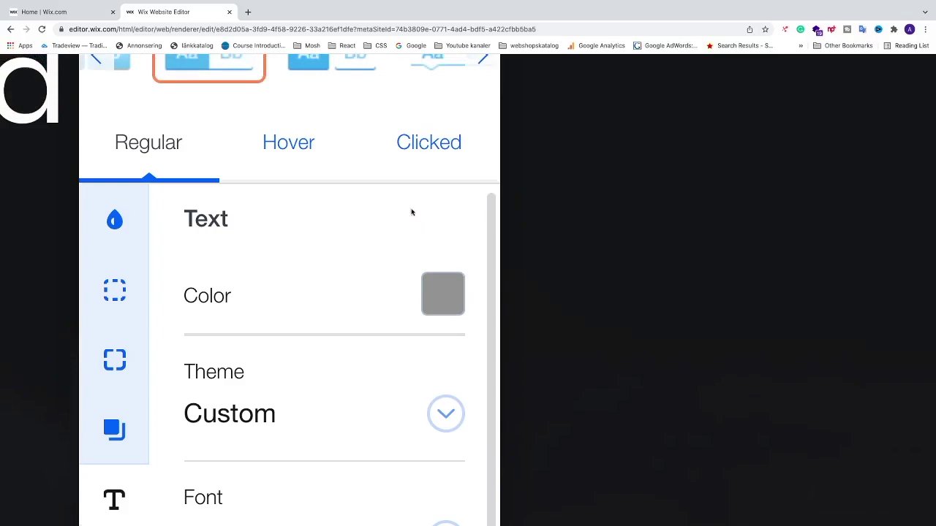
pyautogui.click(290, 155)
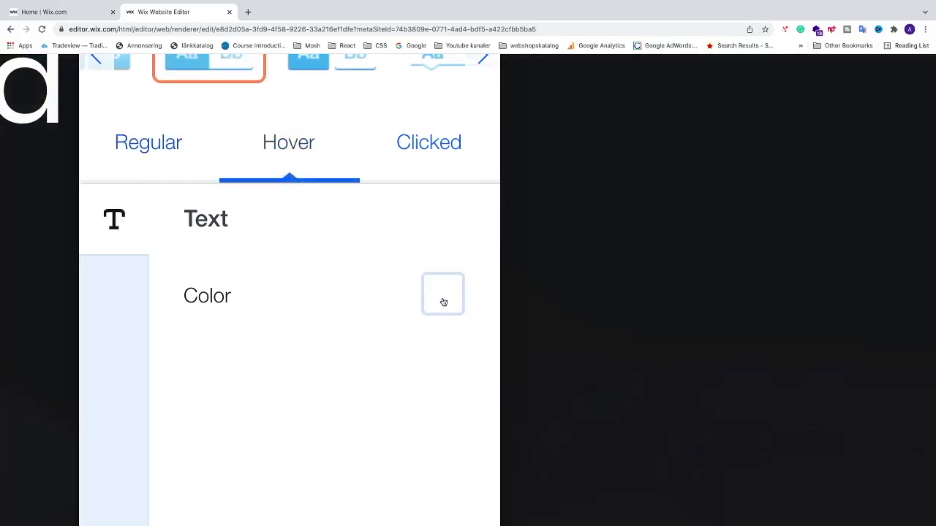
pyautogui.click(448, 304)
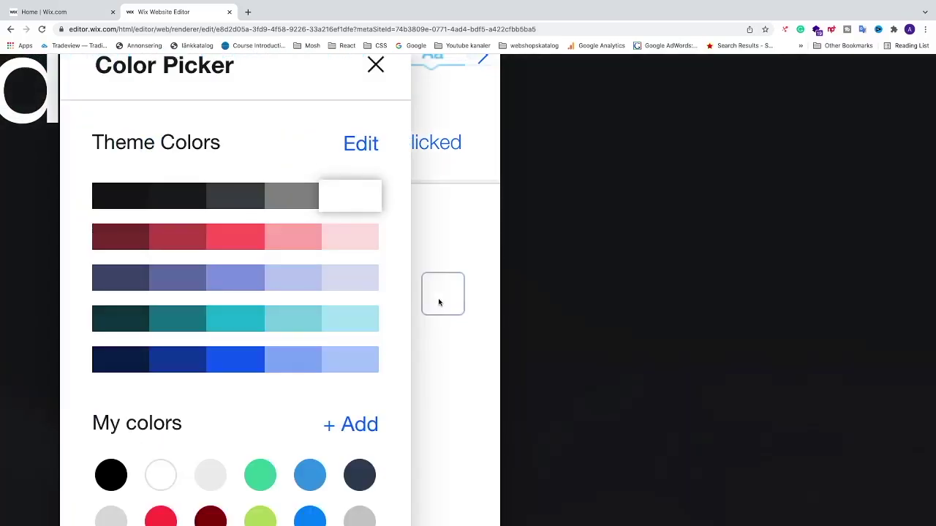
pyautogui.click(234, 236)
pyautogui.click(375, 66)
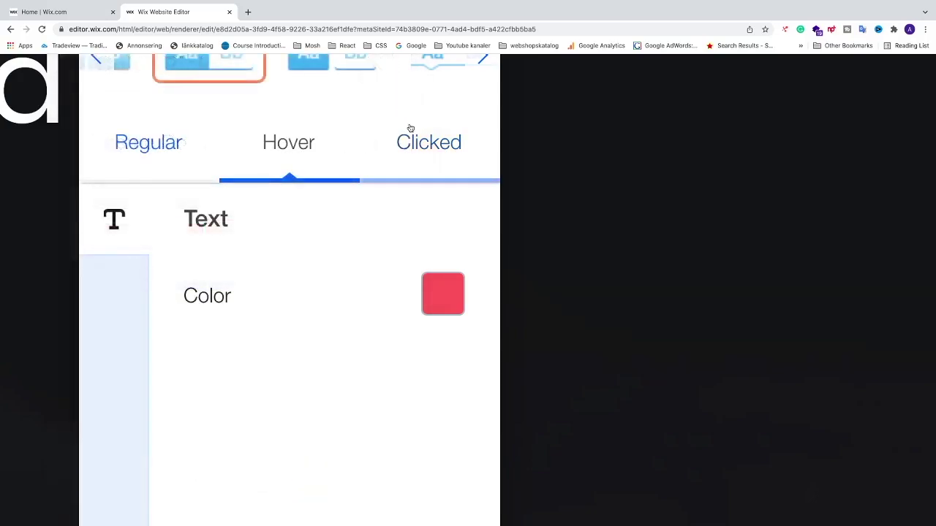
# Set the menu's Clicked text colour to the same red theme colour.
pyautogui.click(415, 148)
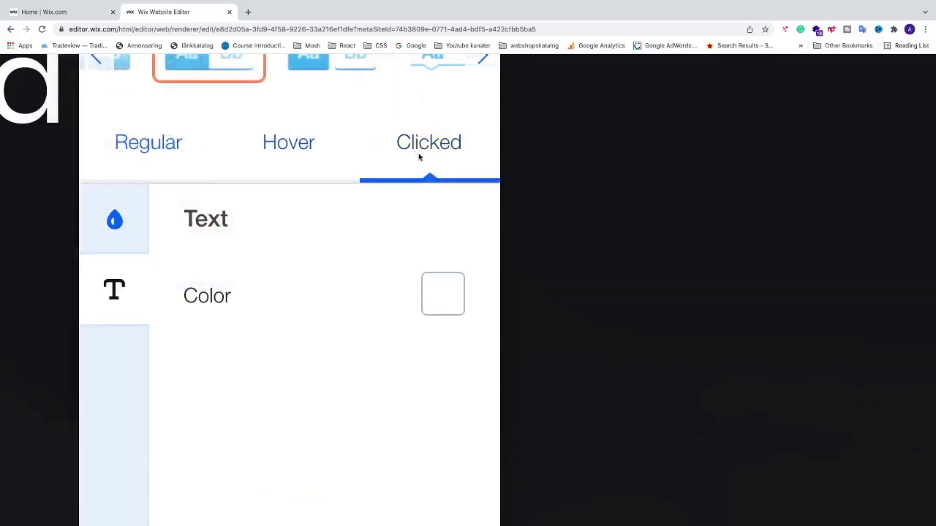
pyautogui.click(444, 300)
pyautogui.click(234, 235)
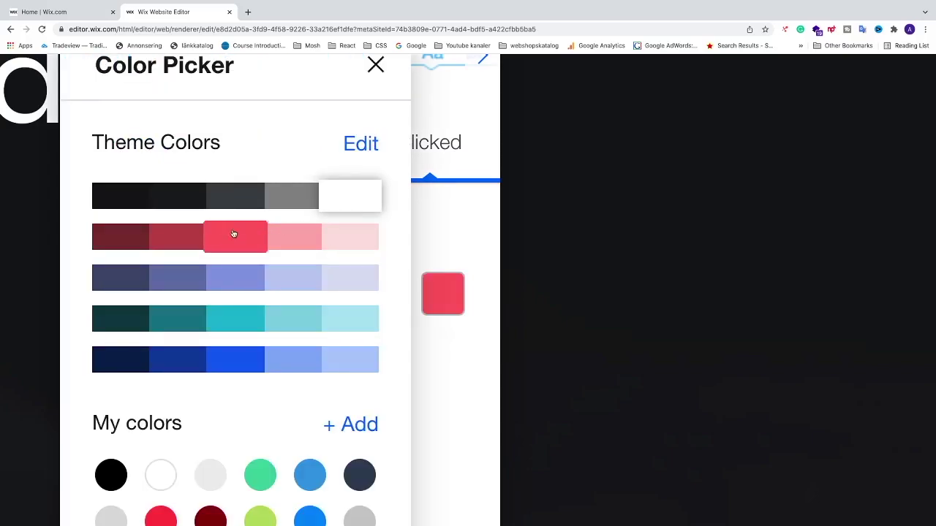
pyautogui.click(375, 66)
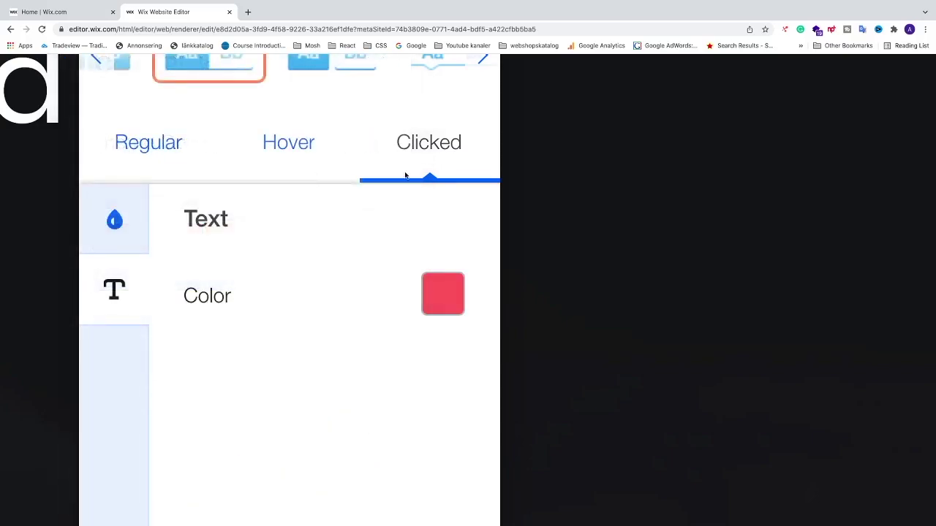
pyautogui.scroll(1, 407, 198)
pyautogui.scroll(3, 407, 204)
# Preview the site and display the Services dropdown listing Services 1 and Services 2.
pyautogui.click(464, 241)
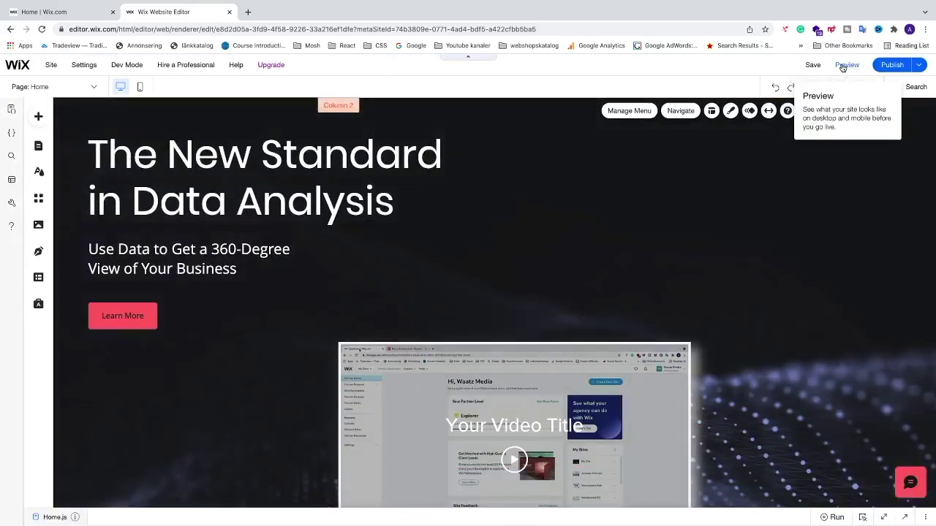
pyautogui.click(844, 65)
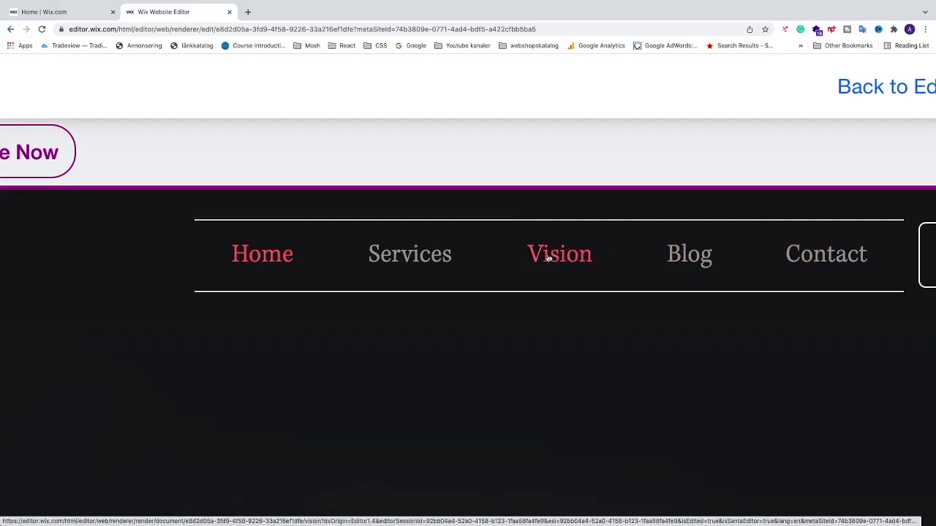
pyautogui.moveTo(378, 253)
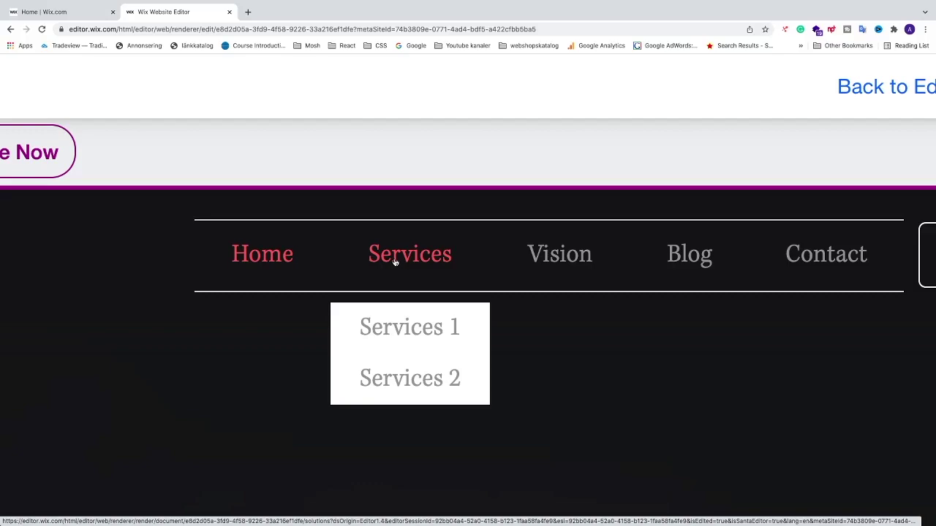